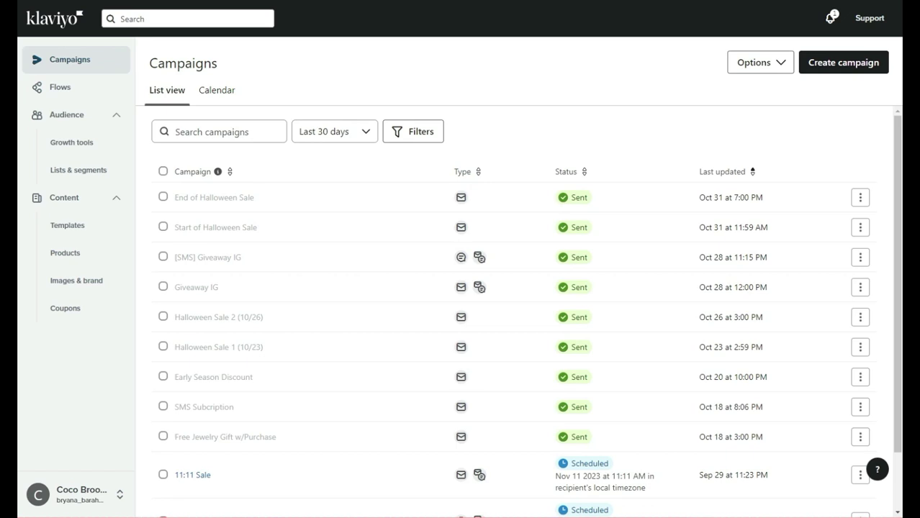
- Create a new email campaign dated November 8, 2023, leaving tags empty
{"action": "left_click", "coordinate": [69, 59]}
{"action": "left_click", "coordinate": [843, 62]}
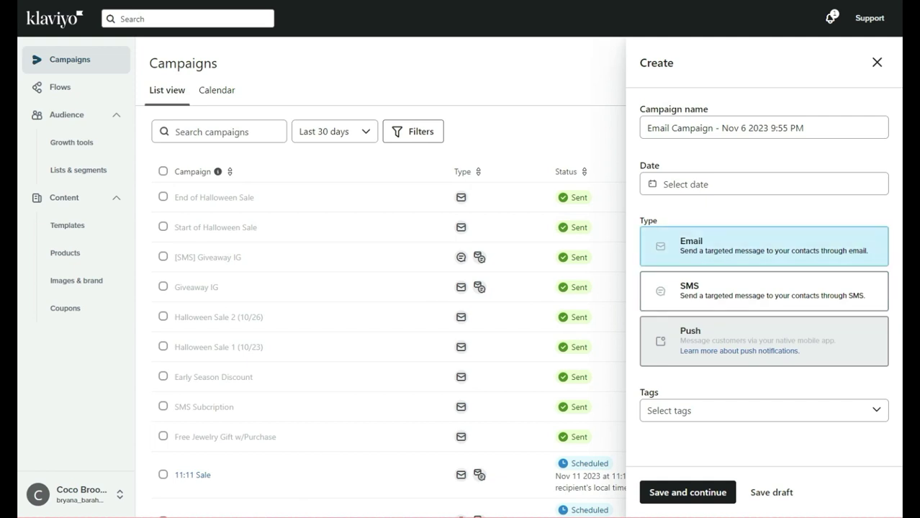
{"action": "left_click", "coordinate": [691, 183]}
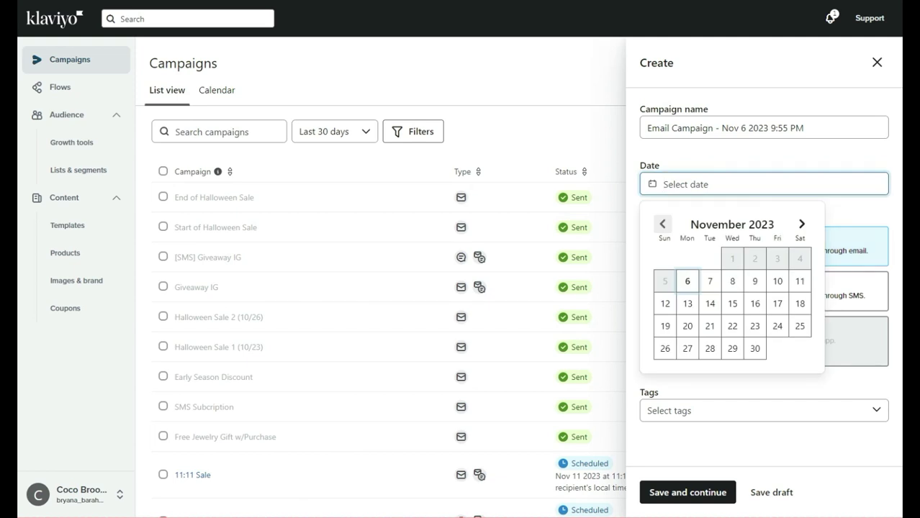
{"action": "left_click", "coordinate": [733, 281]}
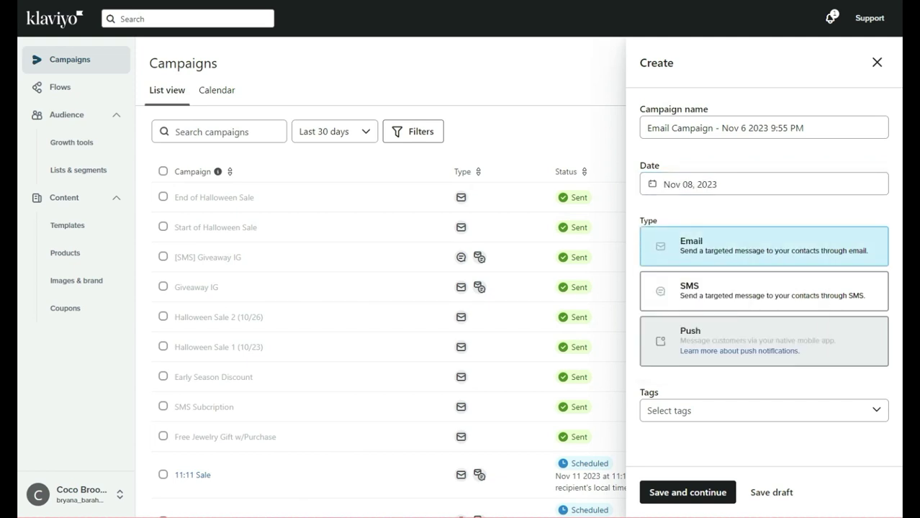
{"action": "left_click", "coordinate": [764, 411]}
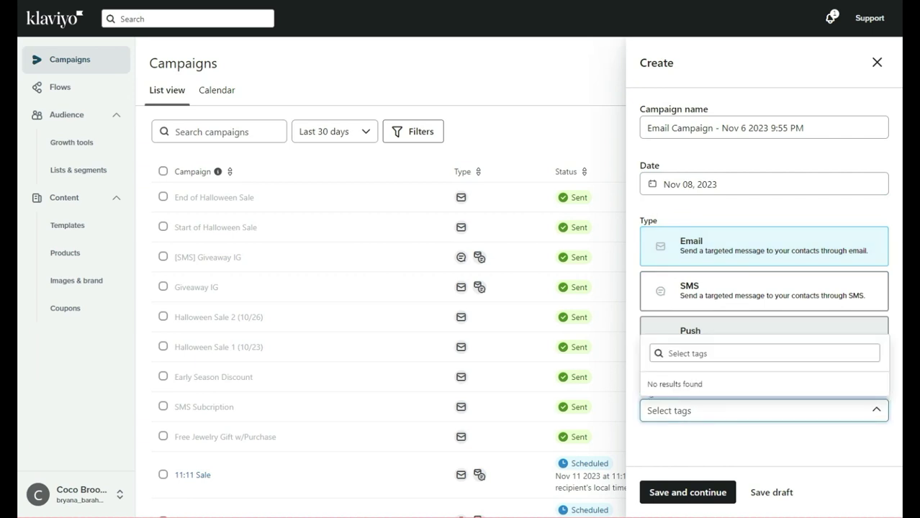
{"action": "key", "text": "Escape"}
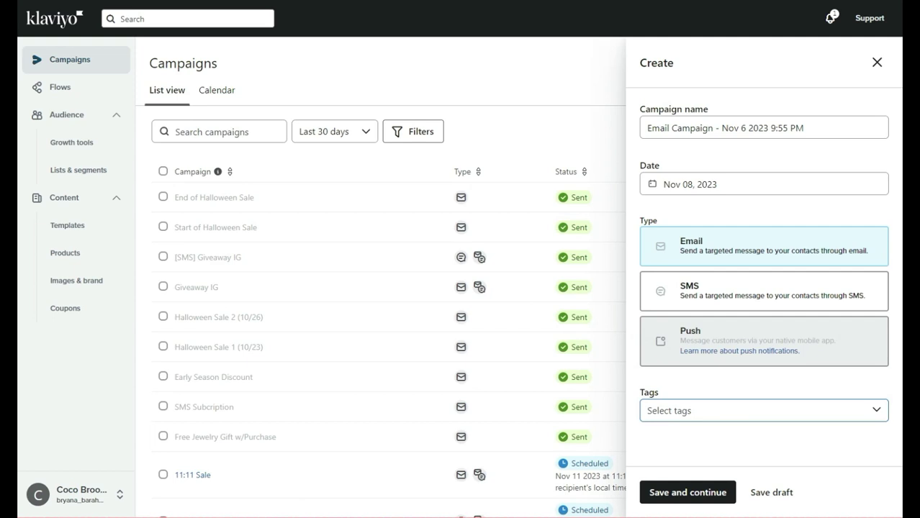
- Save the campaign setup and send it to the Newsletter list, with no excluded lists
{"action": "left_click", "coordinate": [688, 493]}
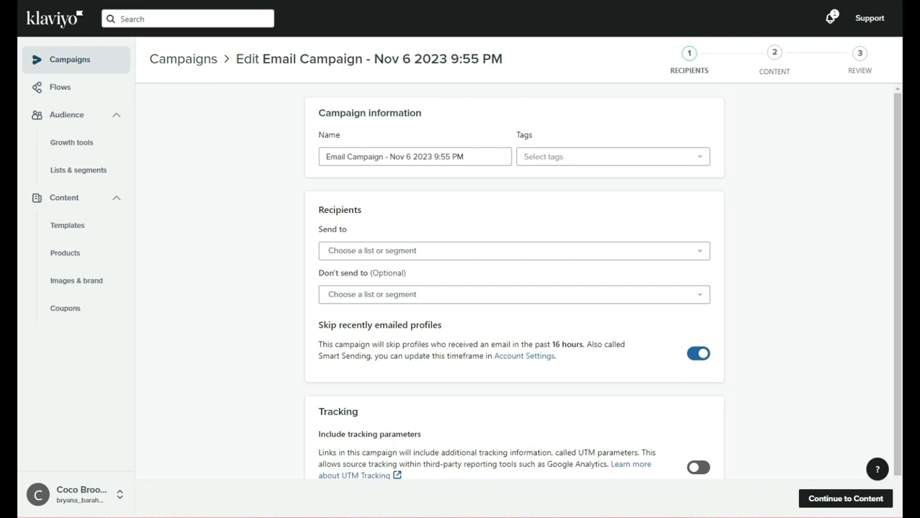
{"action": "left_click", "coordinate": [514, 251]}
{"action": "left_click", "coordinate": [360, 323]}
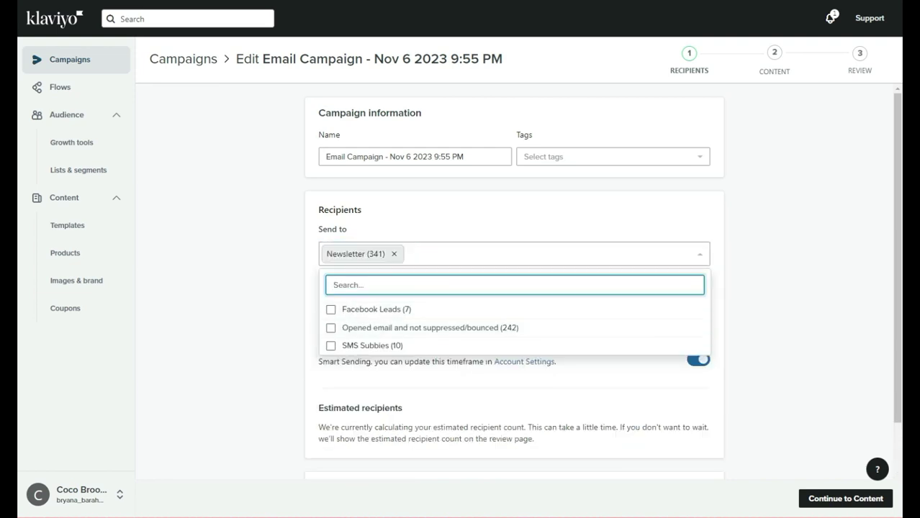
{"action": "key", "text": "Escape"}
{"action": "left_click", "coordinate": [514, 300]}
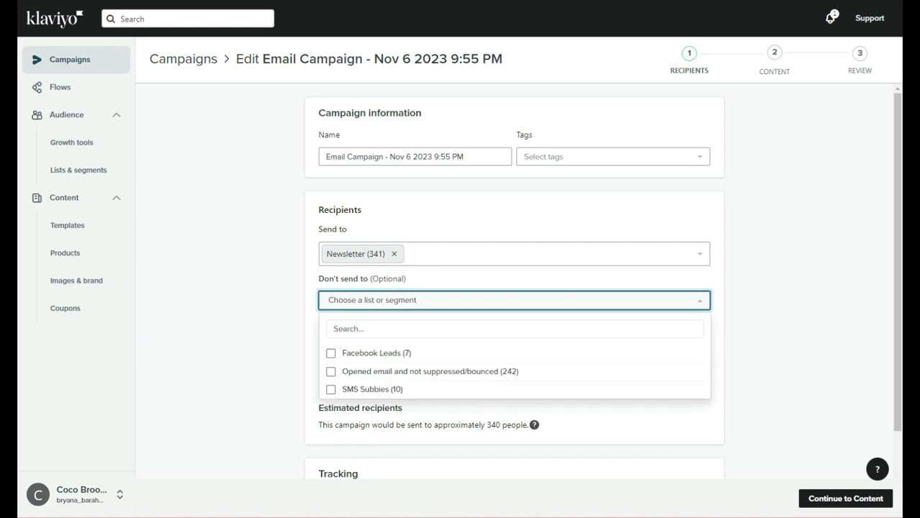
{"action": "key", "text": "Escape"}
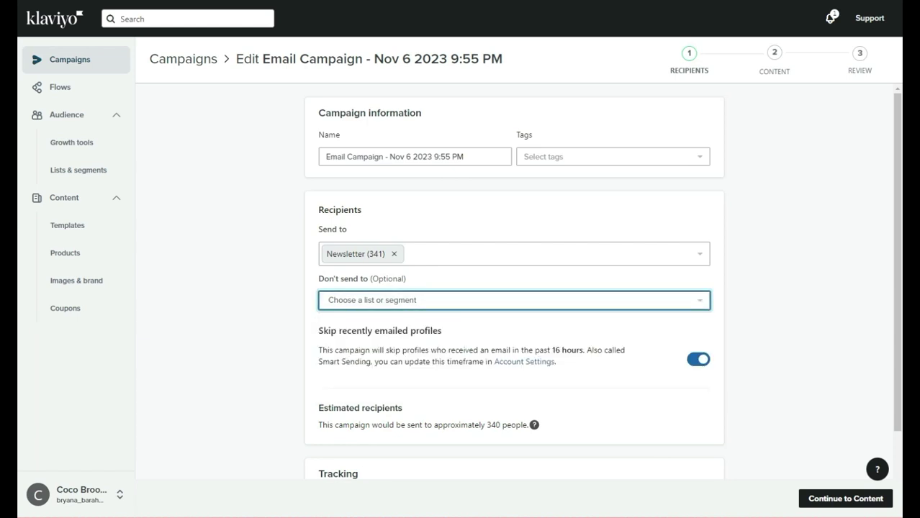
{"action": "scroll", "coordinate": [514, 288], "scroll_direction": "down", "scroll_amount": 1}
{"action": "scroll", "coordinate": [514, 288], "scroll_direction": "up", "scroll_amount": 1}
- Rename the campaign to 'Sample Email Campaign' and advance to the content step
{"action": "left_click_drag", "start_coordinate": [467, 156], "coordinate": [325, 156]}
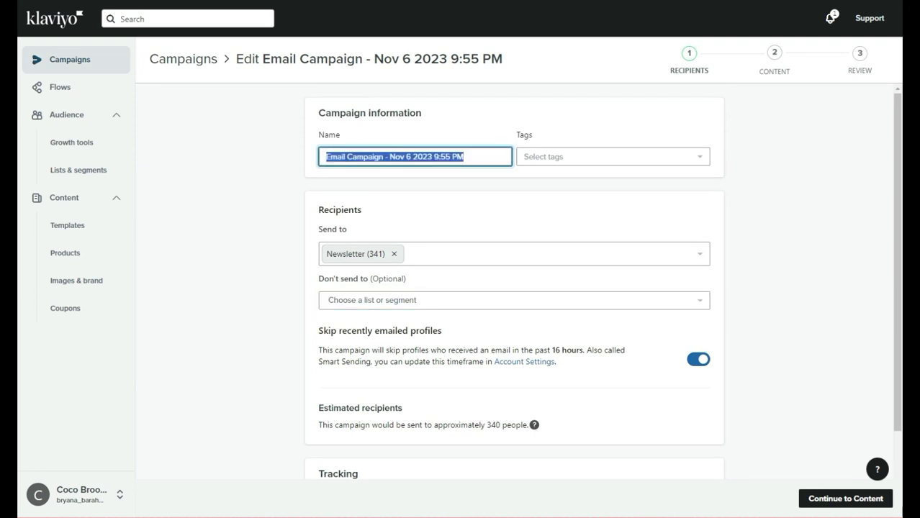
{"action": "type", "text": "Sample Email "}
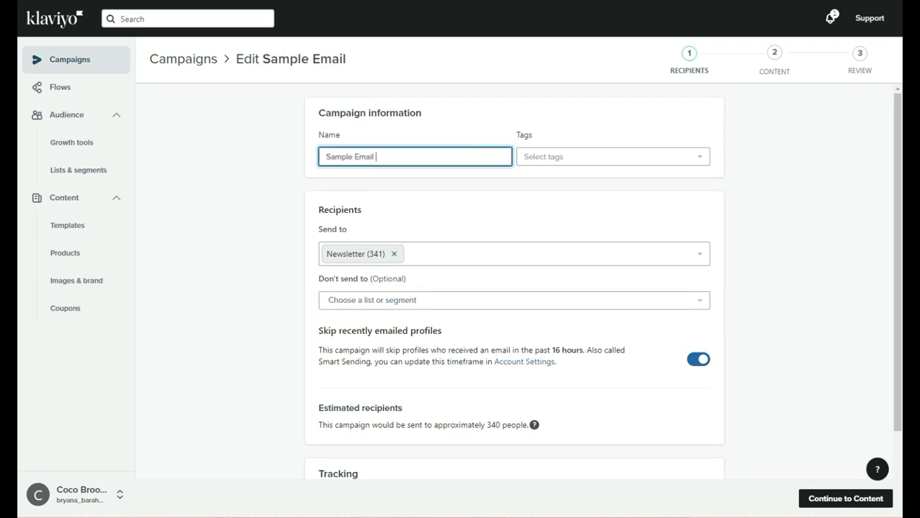
{"action": "type", "text": "Campaign"}
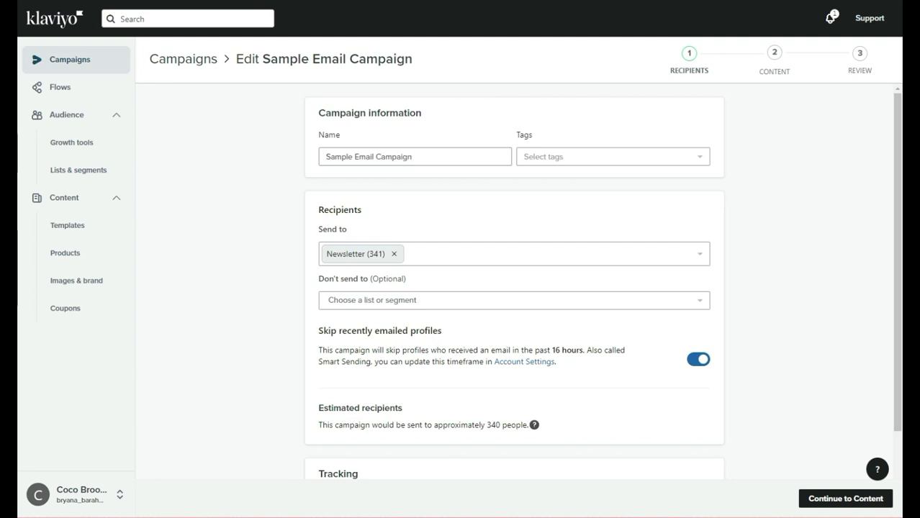
{"action": "left_click", "coordinate": [612, 156]}
{"action": "key", "text": "Escape"}
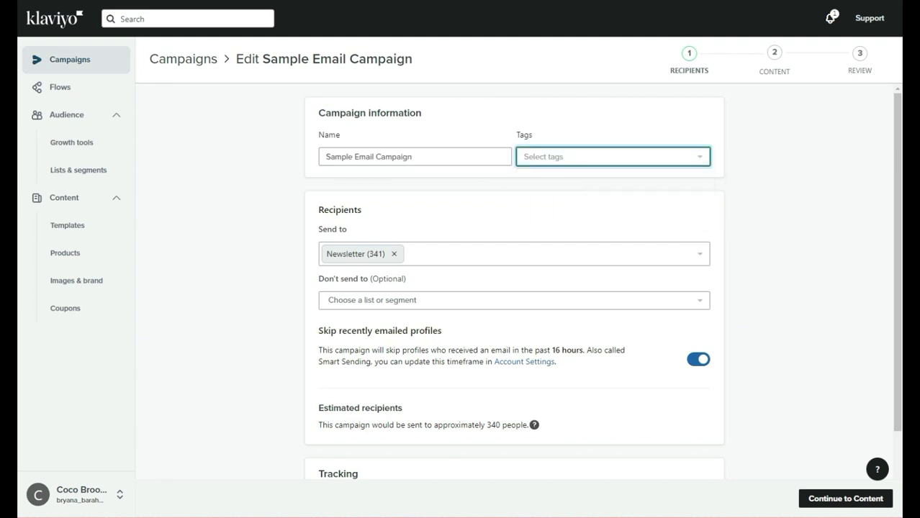
{"action": "scroll", "coordinate": [514, 288], "scroll_direction": "down", "scroll_amount": 3}
{"action": "left_click", "coordinate": [847, 499]}
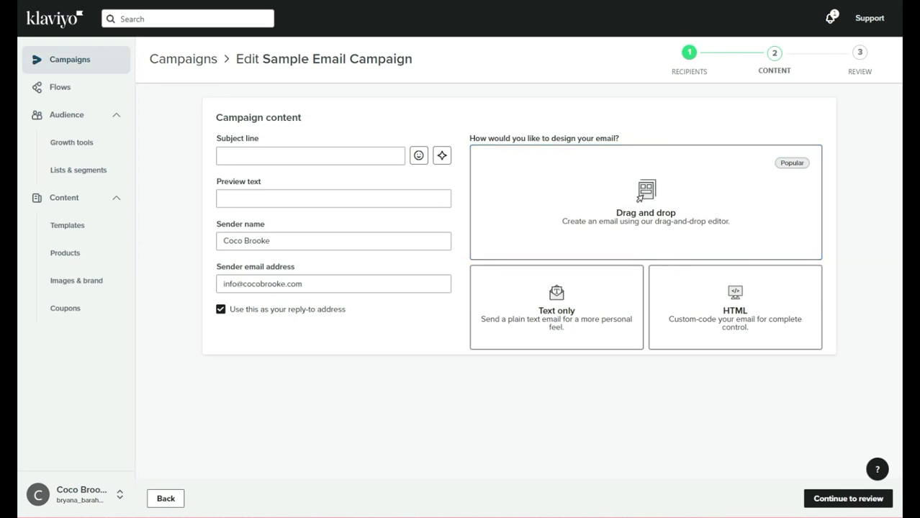
{"action": "left_click", "coordinate": [310, 155]}
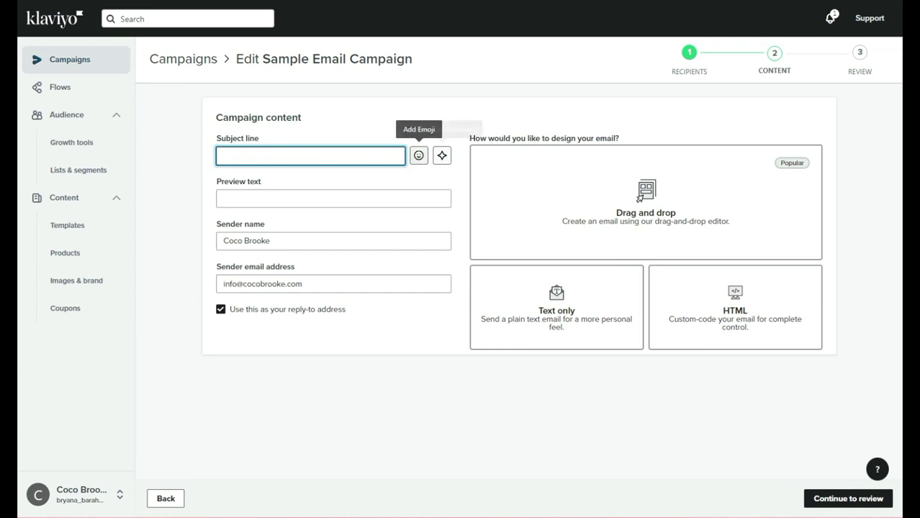
{"action": "left_click", "coordinate": [441, 156]}
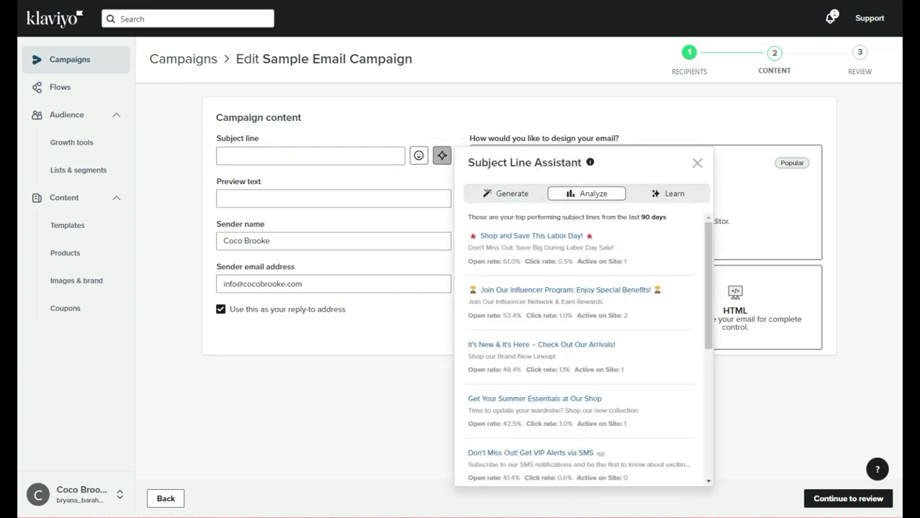
{"action": "scroll", "coordinate": [540, 224], "scroll_direction": "down", "scroll_amount": 1}
{"action": "scroll", "coordinate": [541, 224], "scroll_direction": "down", "scroll_amount": 2}
{"action": "scroll", "coordinate": [541, 224], "scroll_direction": "down", "scroll_amount": 1}
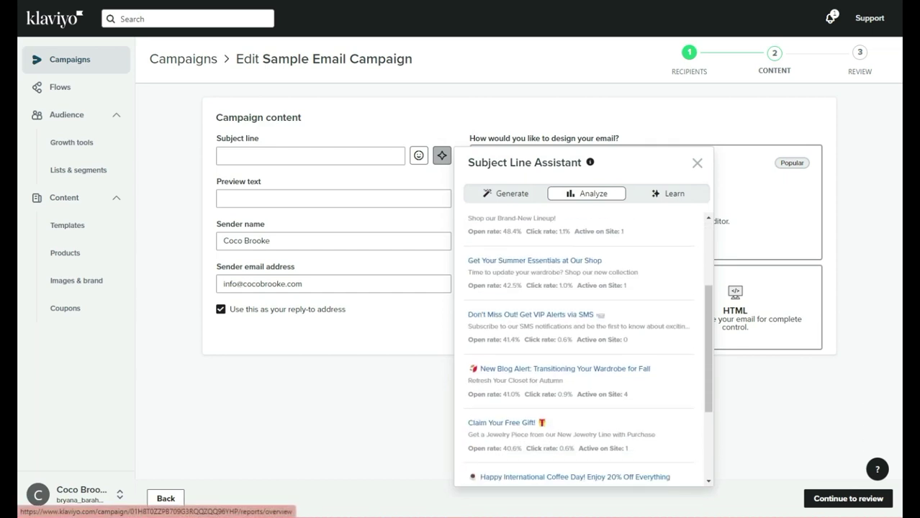
{"action": "scroll", "coordinate": [540, 225], "scroll_direction": "down", "scroll_amount": 1}
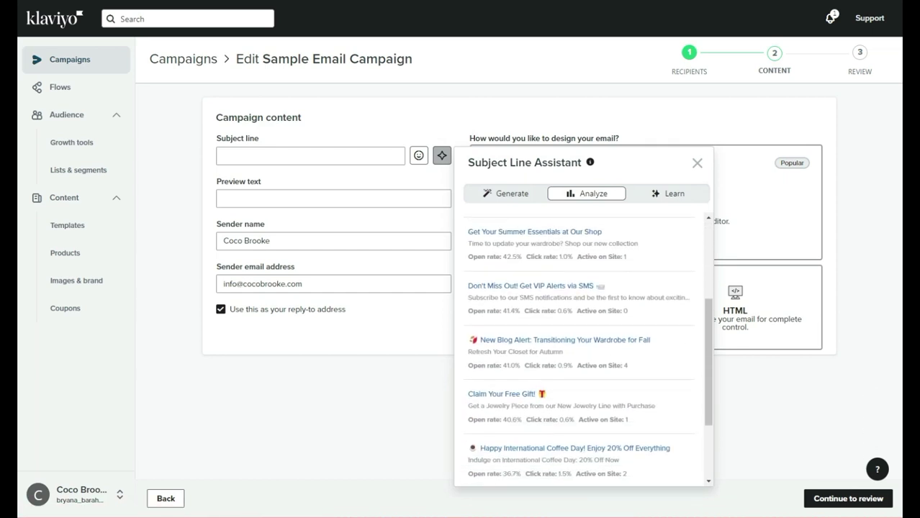
{"action": "key", "text": "Escape"}
{"action": "key", "text": "Tab"}
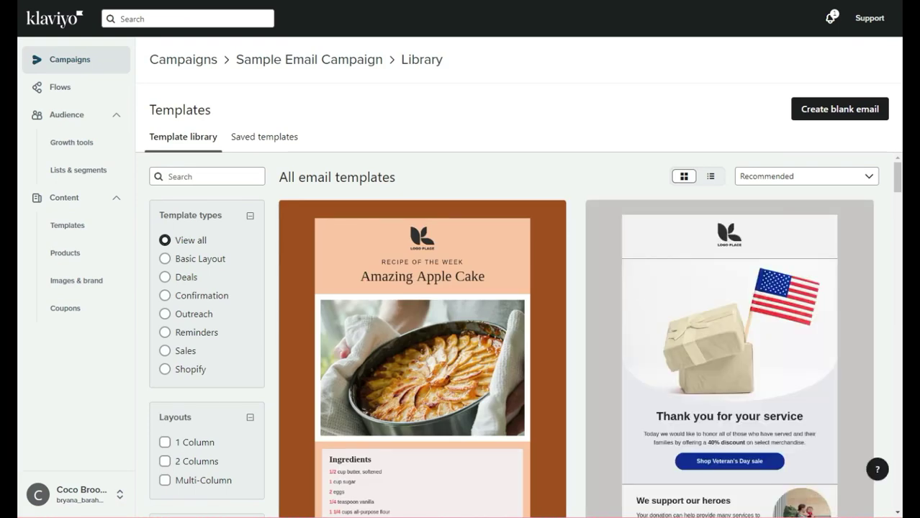
- Browse the Template library and Saved templates, ending back in the full Template library
{"action": "scroll", "coordinate": [518, 336], "scroll_direction": "down", "scroll_amount": 1}
{"action": "scroll", "coordinate": [518, 336], "scroll_direction": "down", "scroll_amount": 2}
{"action": "scroll", "coordinate": [518, 336], "scroll_direction": "down", "scroll_amount": 1}
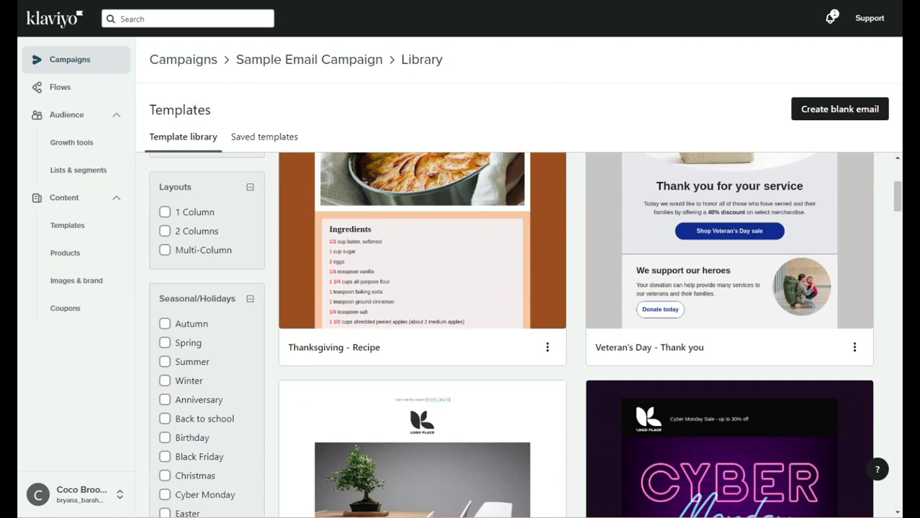
{"action": "scroll", "coordinate": [518, 336], "scroll_direction": "down", "scroll_amount": 2}
{"action": "scroll", "coordinate": [519, 336], "scroll_direction": "down", "scroll_amount": 3}
{"action": "scroll", "coordinate": [519, 336], "scroll_direction": "up", "scroll_amount": 1}
{"action": "scroll", "coordinate": [519, 335], "scroll_direction": "up", "scroll_amount": 4}
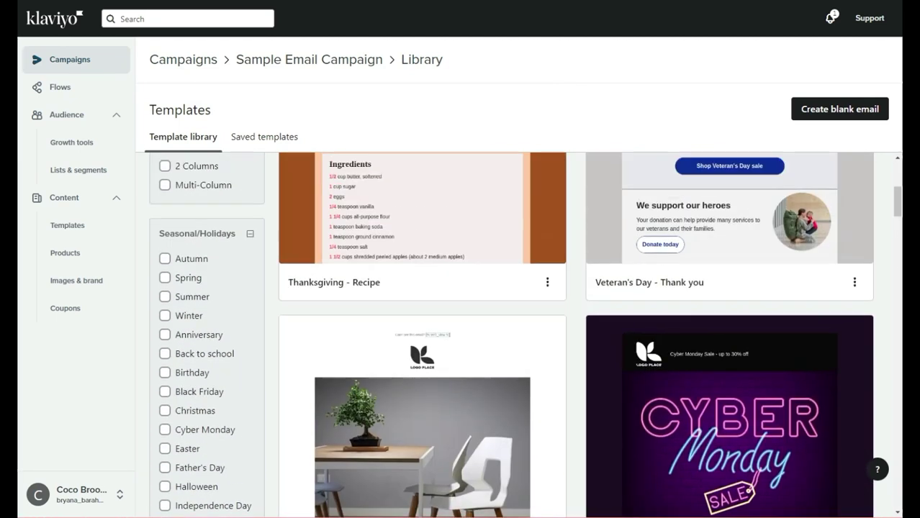
{"action": "scroll", "coordinate": [518, 336], "scroll_direction": "up", "scroll_amount": 3}
{"action": "scroll", "coordinate": [519, 336], "scroll_direction": "up", "scroll_amount": 1}
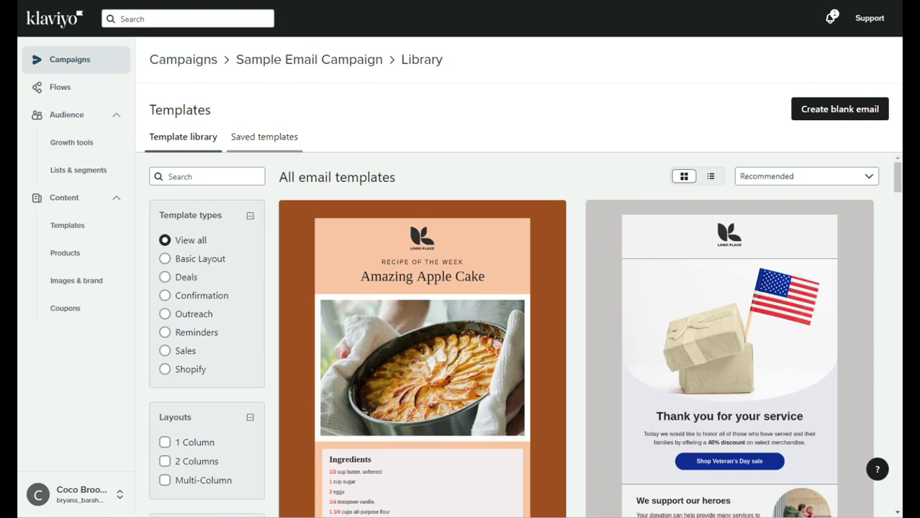
{"action": "left_click", "coordinate": [264, 136]}
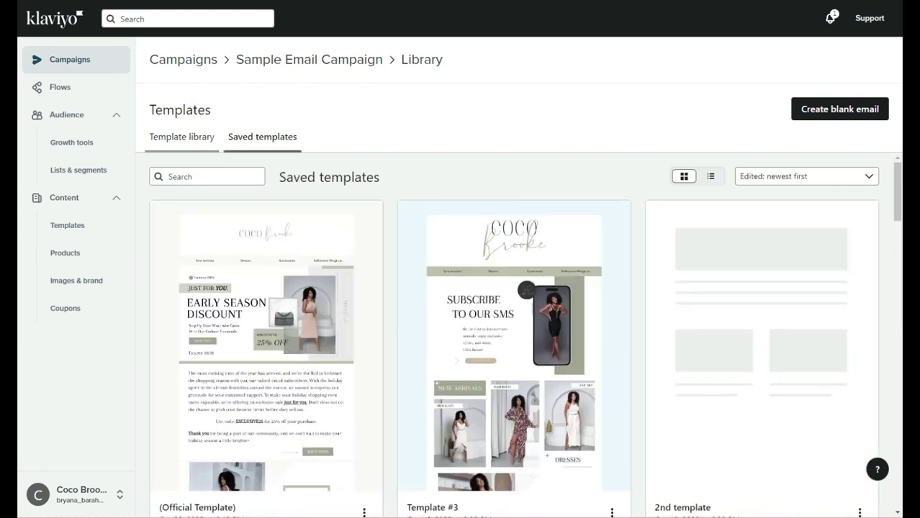
{"action": "left_click", "coordinate": [183, 137]}
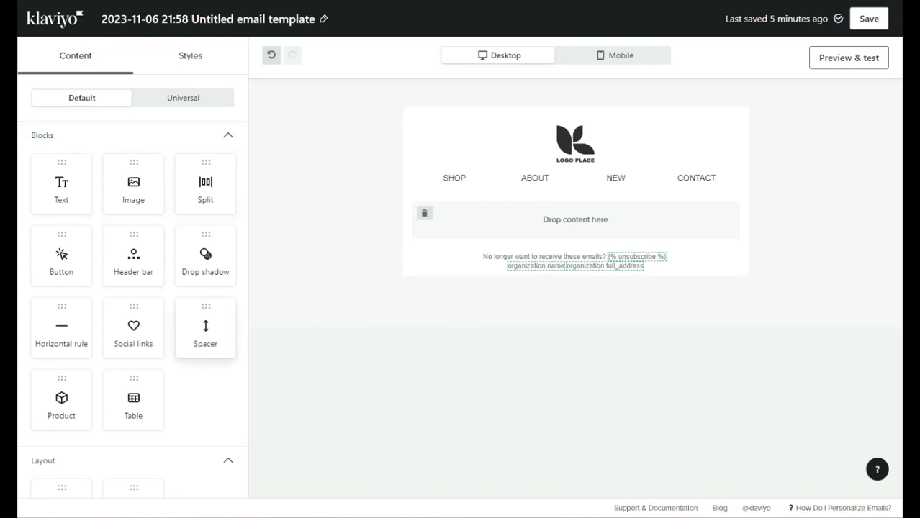
- Add a text block set to display on Desktop only, verified in the Mobile preview
{"action": "left_click_drag", "start_coordinate": [61, 184], "coordinate": [576, 220]}
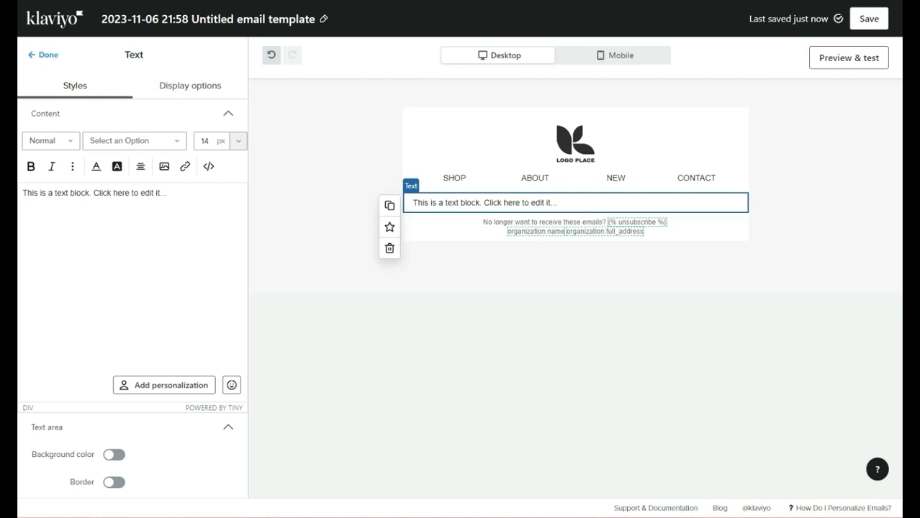
{"action": "scroll", "coordinate": [133, 300], "scroll_direction": "down", "scroll_amount": 2}
{"action": "scroll", "coordinate": [133, 299], "scroll_direction": "down", "scroll_amount": 2}
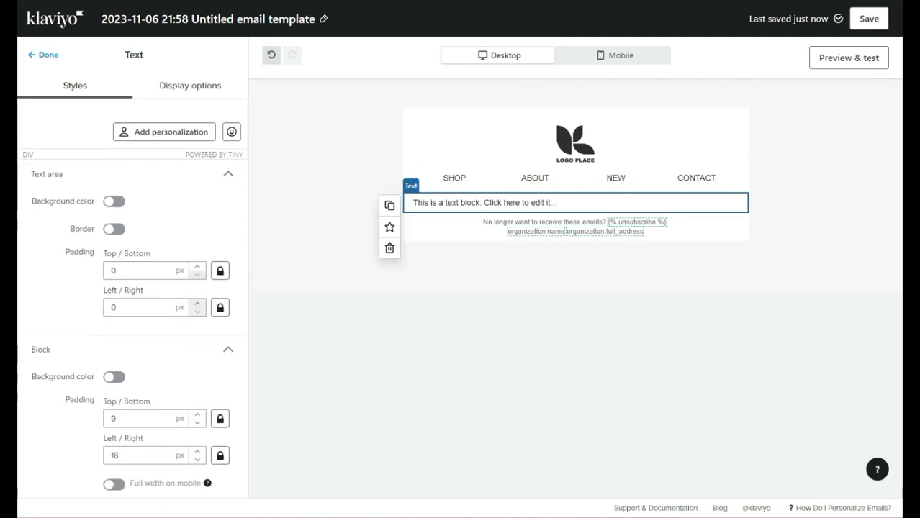
{"action": "scroll", "coordinate": [133, 300], "scroll_direction": "up", "scroll_amount": 2}
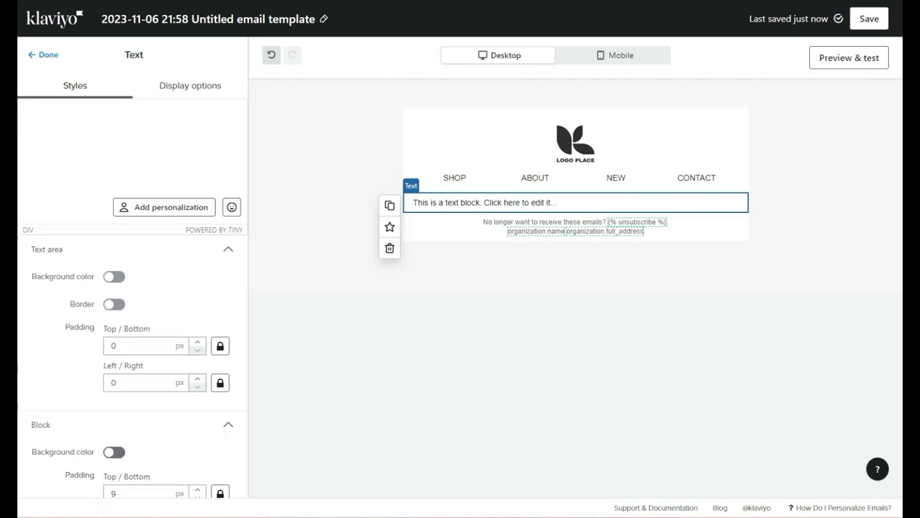
{"action": "scroll", "coordinate": [132, 300], "scroll_direction": "up", "scroll_amount": 2}
{"action": "left_click", "coordinate": [191, 86]}
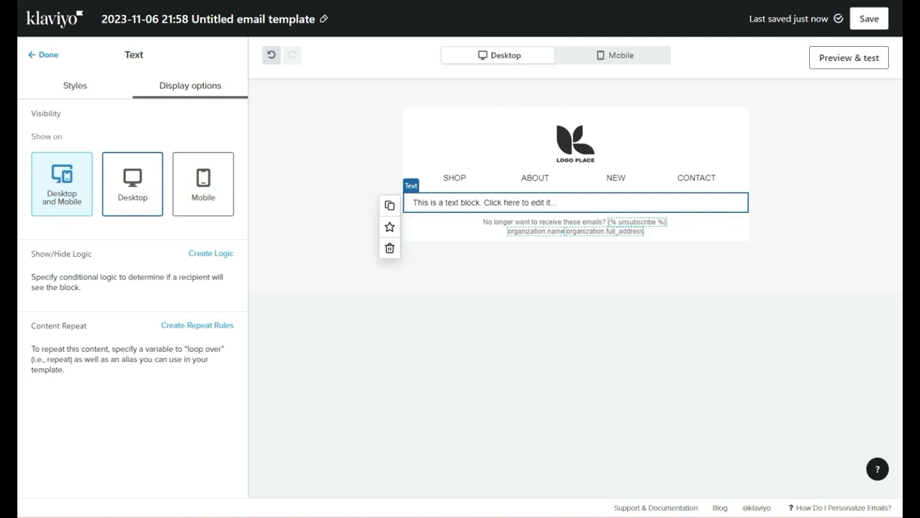
{"action": "left_click", "coordinate": [133, 184]}
{"action": "left_click", "coordinate": [203, 184]}
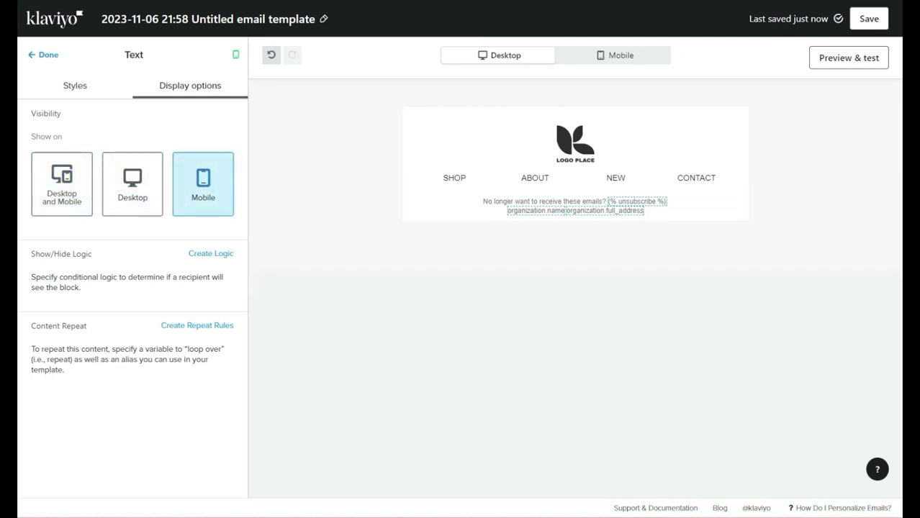
{"action": "left_click", "coordinate": [133, 183]}
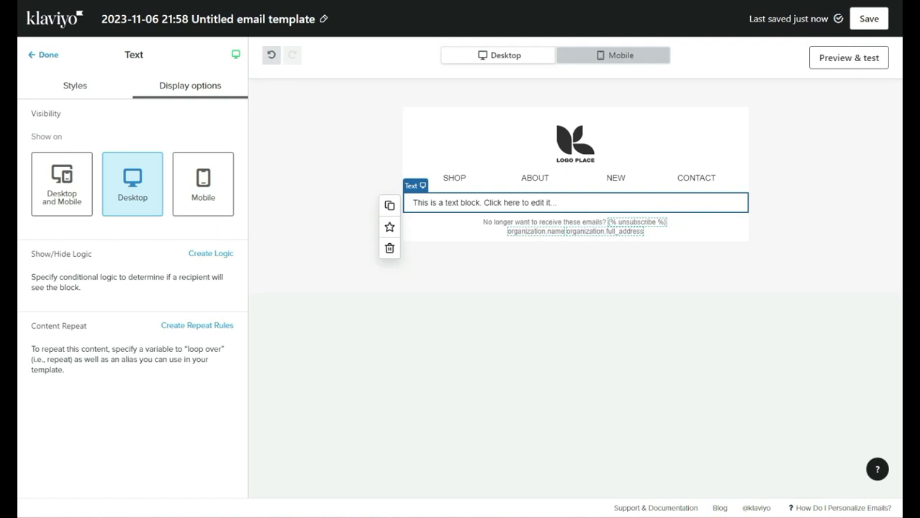
{"action": "left_click", "coordinate": [613, 56]}
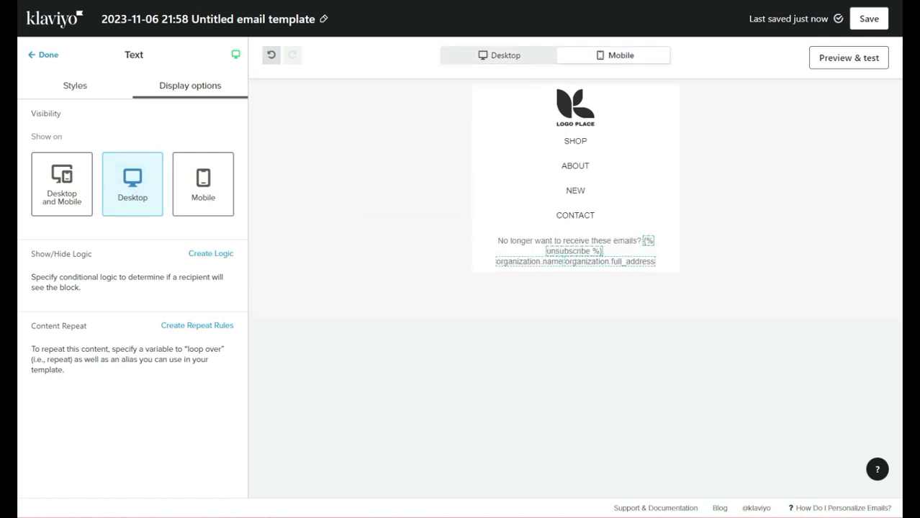
{"action": "left_click", "coordinate": [499, 55]}
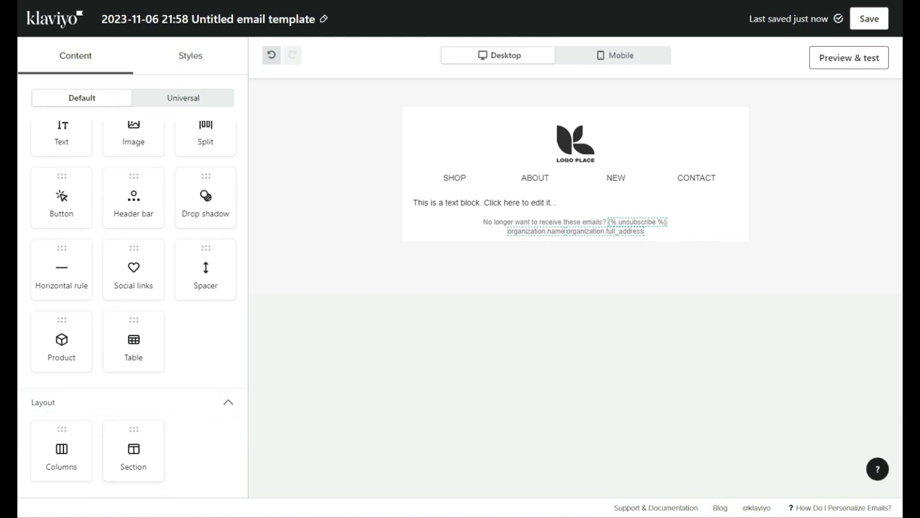
- Place the universal Header (Logo and Header Bar) on top and delete the old header and placeholder text
{"action": "left_click", "coordinate": [183, 98]}
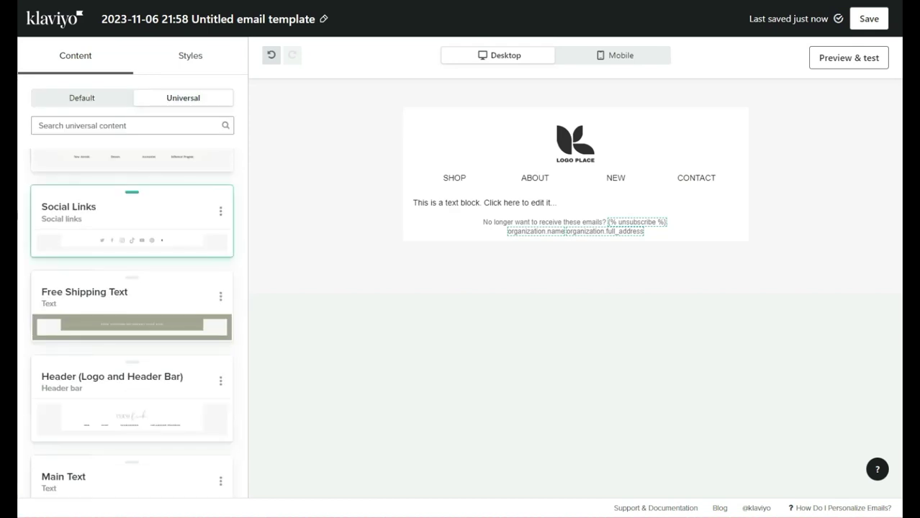
{"action": "scroll", "coordinate": [132, 216], "scroll_direction": "up", "scroll_amount": 1}
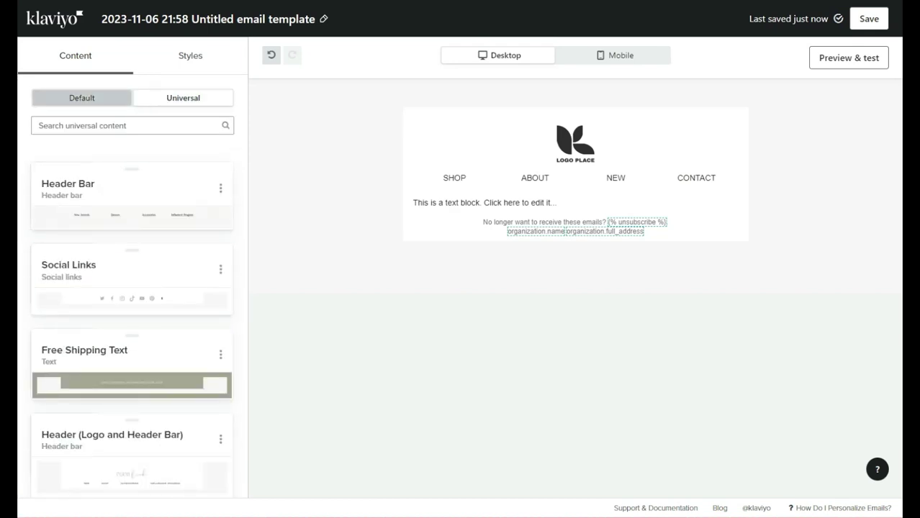
{"action": "scroll", "coordinate": [131, 360], "scroll_direction": "down", "scroll_amount": 1}
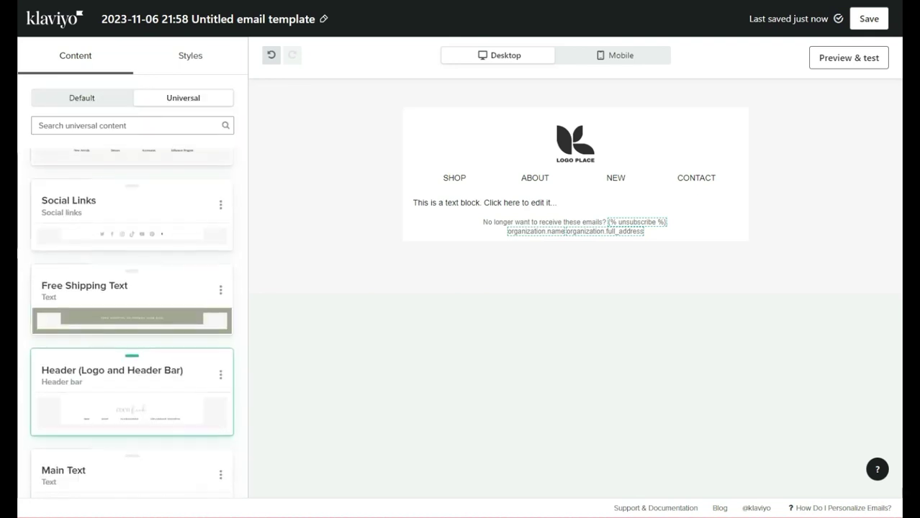
{"action": "left_click_drag", "start_coordinate": [132, 382], "coordinate": [577, 116]}
{"action": "left_click", "coordinate": [432, 216]}
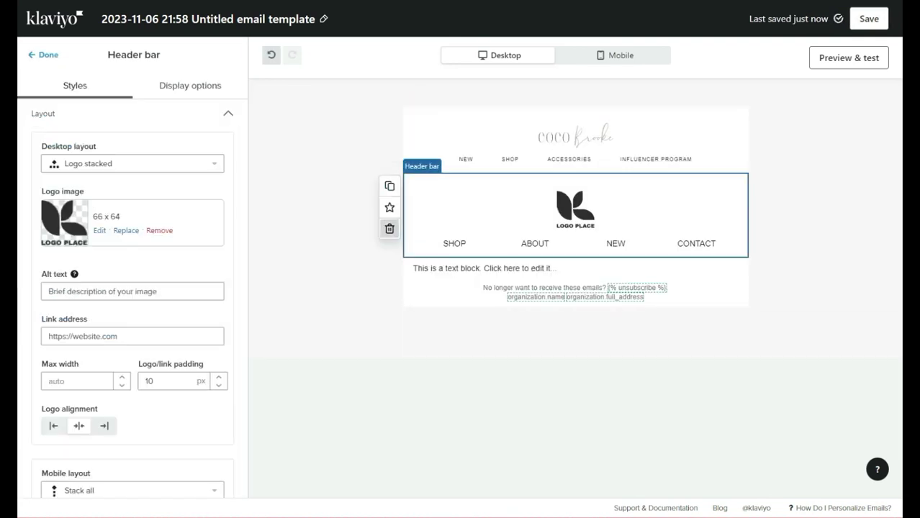
{"action": "left_click", "coordinate": [390, 229]}
{"action": "left_click", "coordinate": [390, 229]}
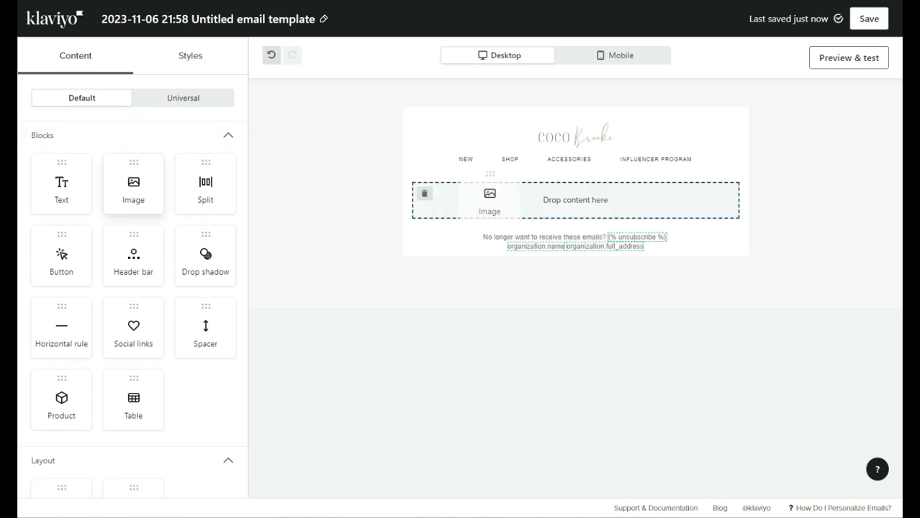
- Add an image block below the header showing the Halloween sale flyer
{"action": "left_click_drag", "start_coordinate": [133, 187], "coordinate": [490, 199]}
{"action": "left_click", "coordinate": [123, 259]}
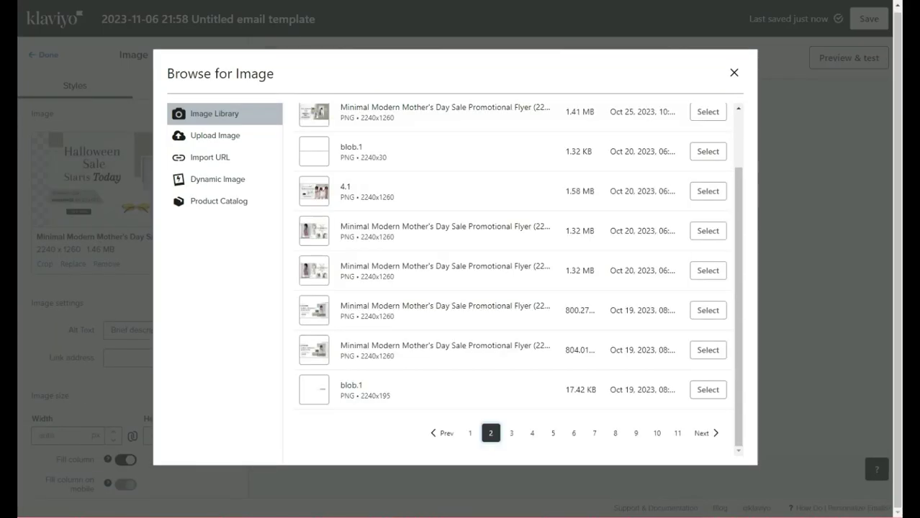
{"action": "left_click", "coordinate": [389, 310]}
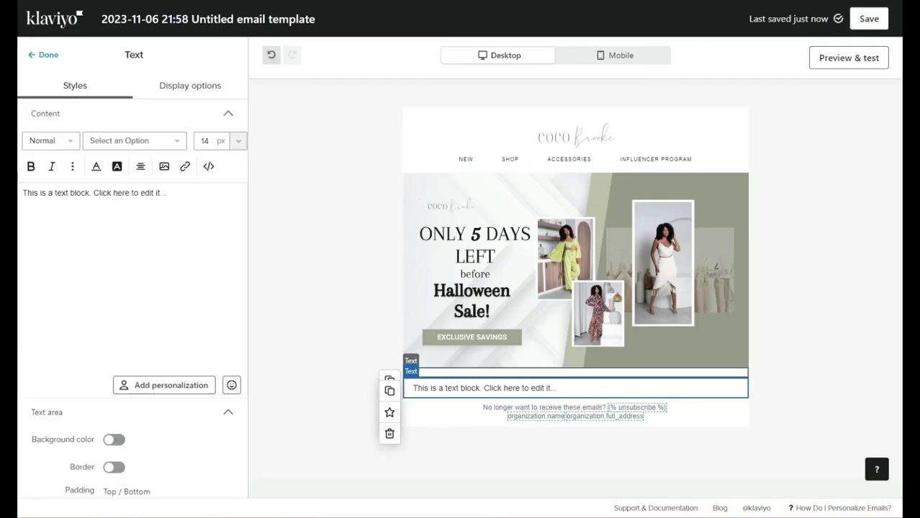
- Write a first-name personalized greeting and the 'Our Halloween Sale begins in 5 days' message
{"action": "type", "text": "Hi"}
{"action": "left_click", "coordinate": [164, 385]}
{"action": "type", "text": "Fashionista!,"}
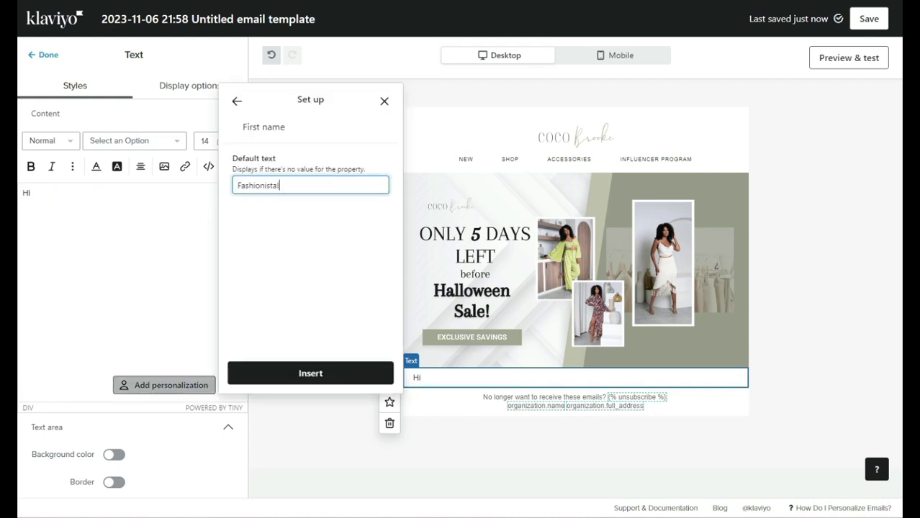
{"action": "left_click", "coordinate": [310, 371]}
{"action": "key", "text": "Return"}
{"action": "type", "text": "Our Halloween"}
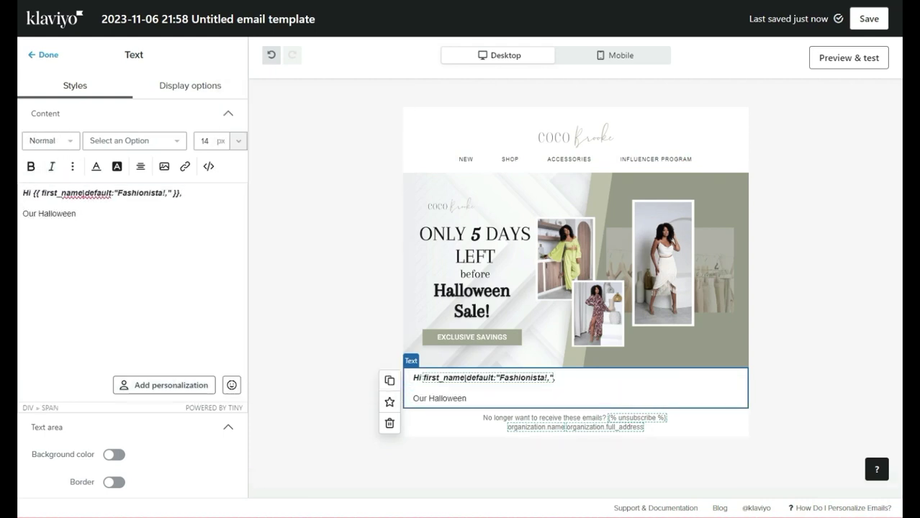
{"action": "type", "text": " Sale begins in 5 days. Make sure to mark your calender to not miss out on ou"}
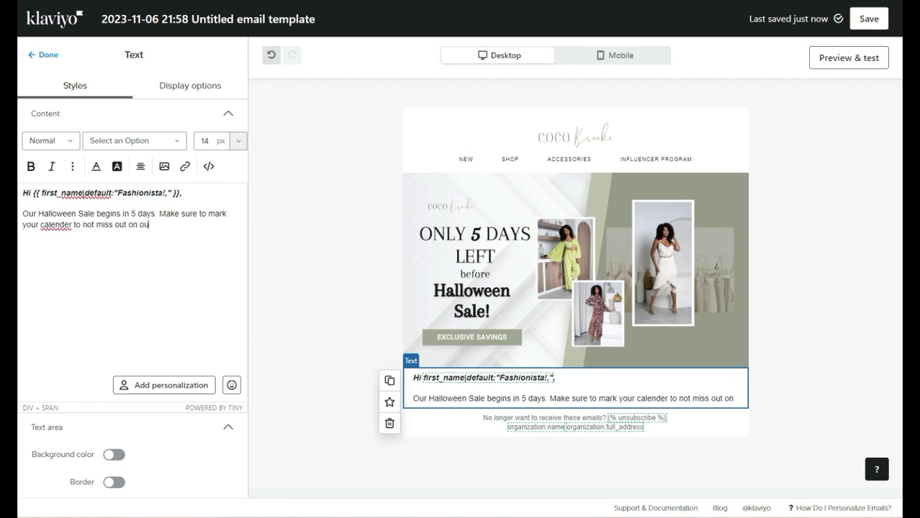
{"action": "type", "text": "r exclusive savings on the best styles"}
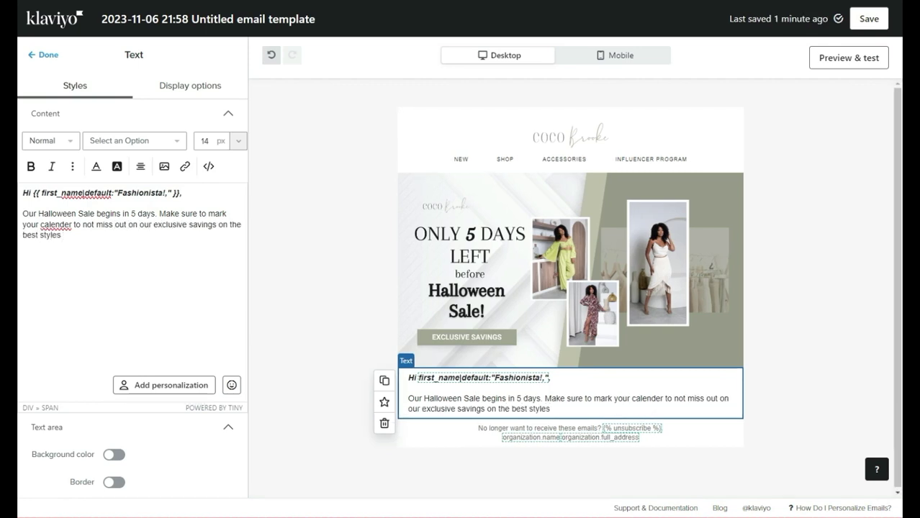
{"action": "type", "text": " from our clothing brand. Look out for any further emails to n"}
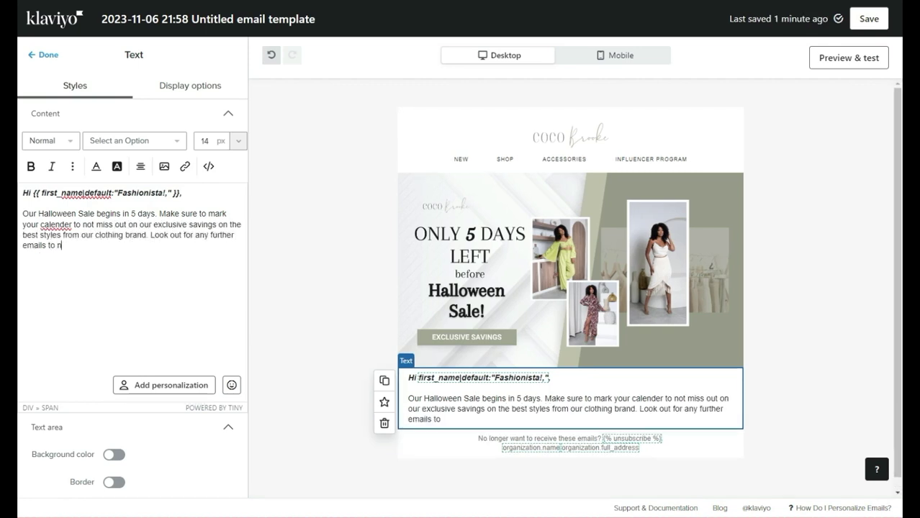
{"action": "type", "text": "ot miss out on any other details!"}
- Set the message text to the Arapey font at 18 px
{"action": "key", "text": "ctrl+a"}
{"action": "left_click", "coordinate": [134, 140]}
{"action": "left_click", "coordinate": [124, 216]}
{"action": "left_click", "coordinate": [135, 140]}
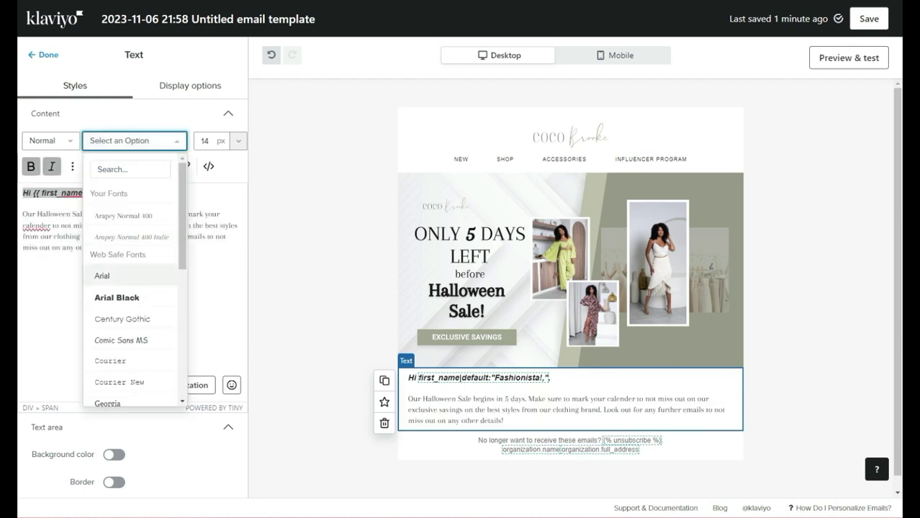
{"action": "left_click", "coordinate": [124, 216]}
{"action": "left_click", "coordinate": [238, 141]}
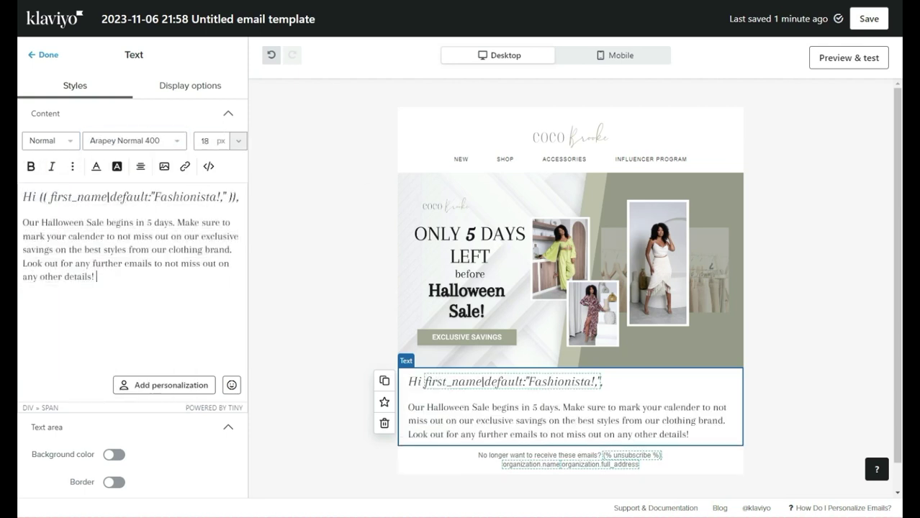
- Add the Shop Pay image and the saved social links block below the message
{"action": "left_click", "coordinate": [44, 55]}
{"action": "left_click_drag", "start_coordinate": [133, 185], "coordinate": [570, 450]}
{"action": "left_click", "coordinate": [705, 391]}
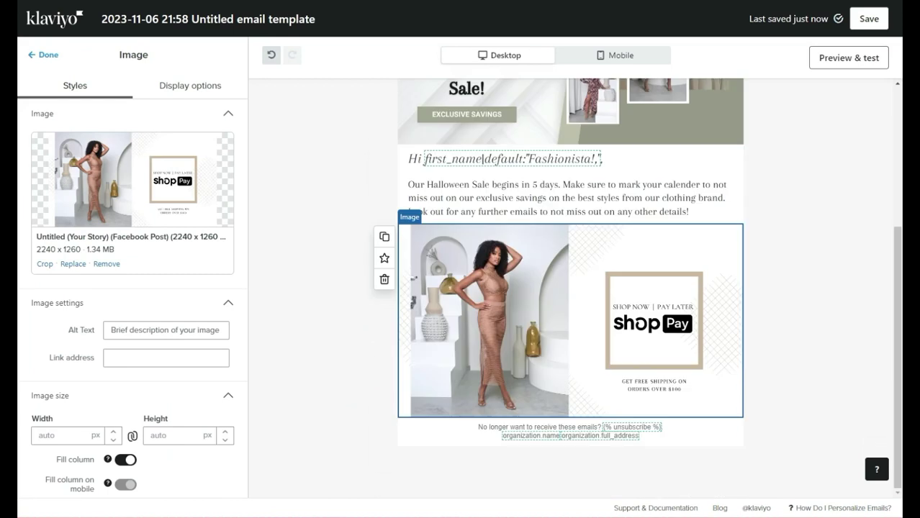
{"action": "left_click", "coordinate": [43, 55]}
{"action": "left_click", "coordinate": [164, 96]}
{"action": "left_click_drag", "start_coordinate": [132, 267], "coordinate": [571, 432]}
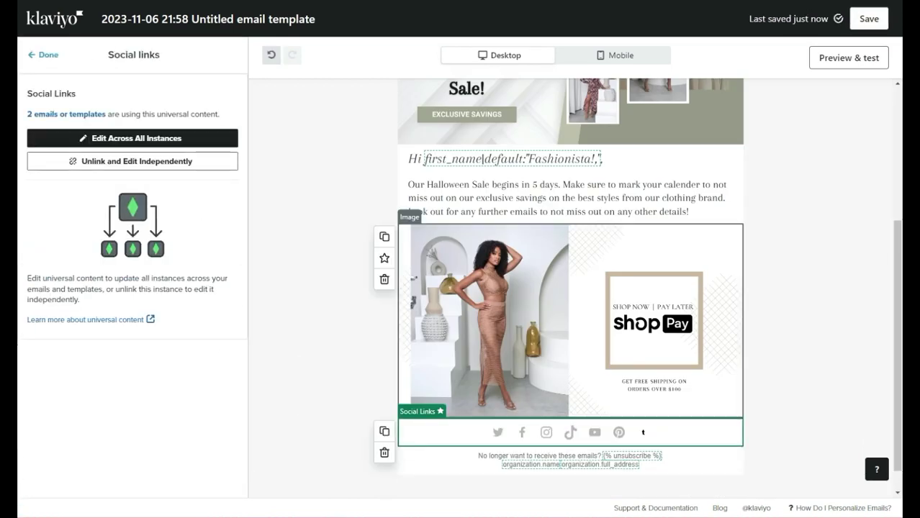
- Check the social links block and advance the campaign to the review page
{"action": "left_click", "coordinate": [132, 138]}
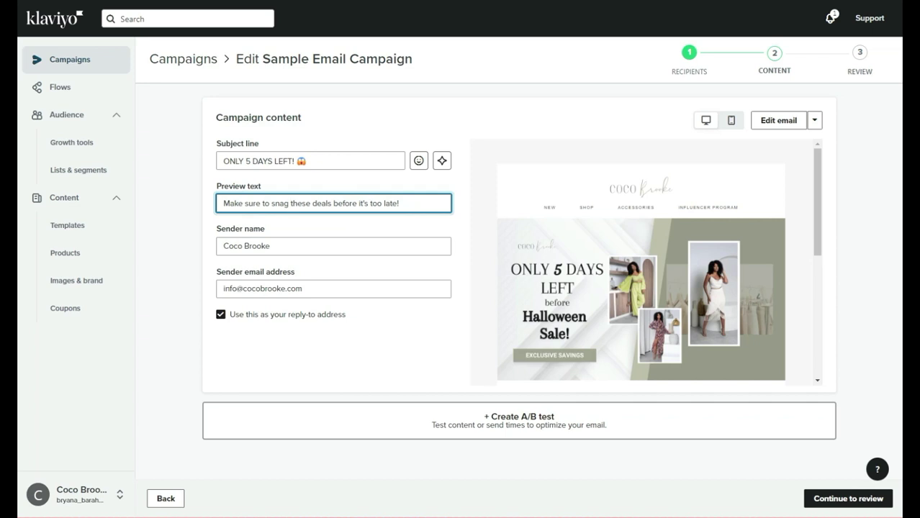
{"action": "left_click", "coordinate": [849, 498]}
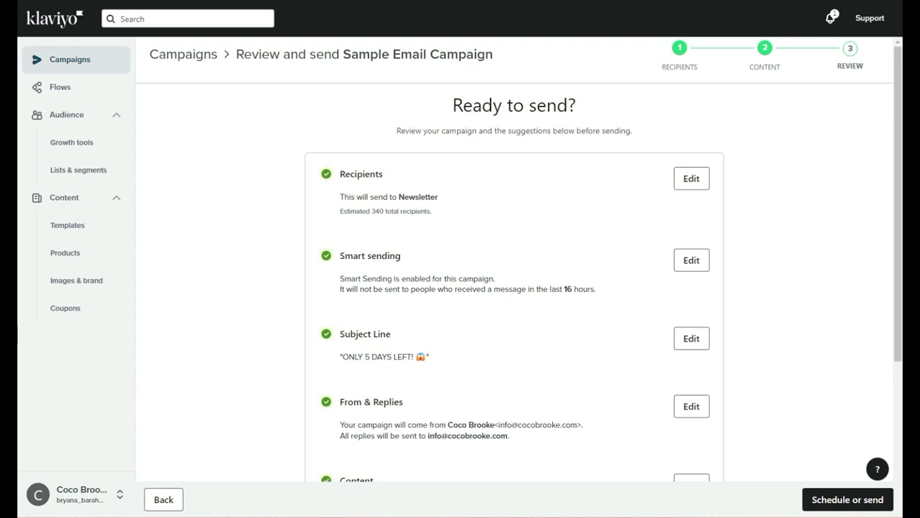
- Schedule the campaign for a future send on Nov 09 at 12:00 AM
{"action": "scroll", "coordinate": [514, 259], "scroll_direction": "down", "scroll_amount": 3}
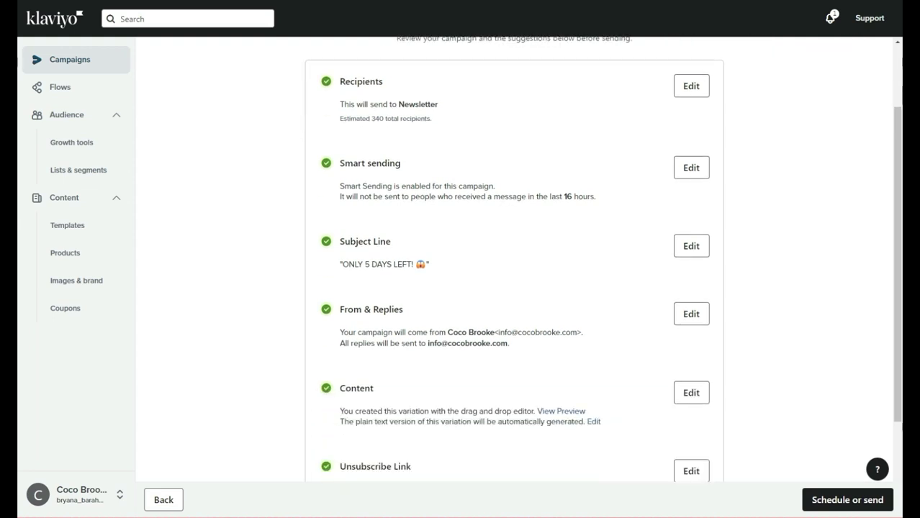
{"action": "scroll", "coordinate": [514, 259], "scroll_direction": "down", "scroll_amount": 1}
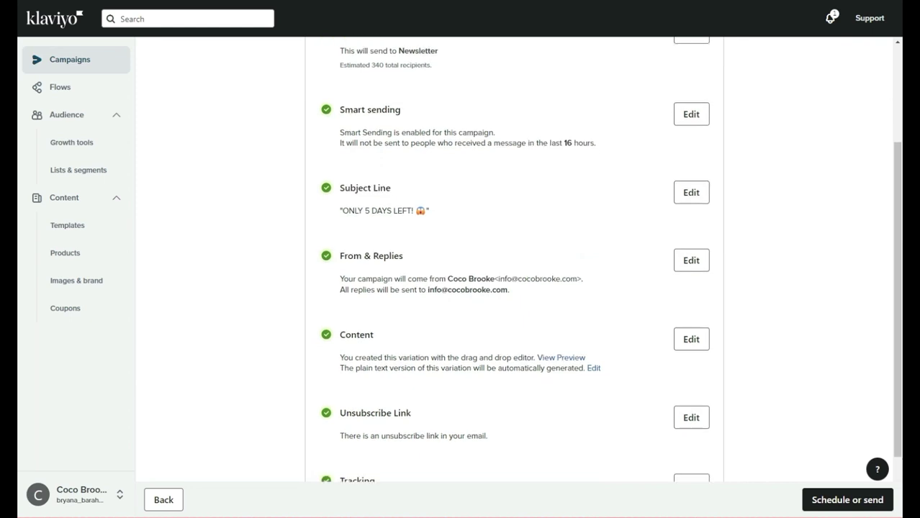
{"action": "scroll", "coordinate": [514, 259], "scroll_direction": "down", "scroll_amount": 2}
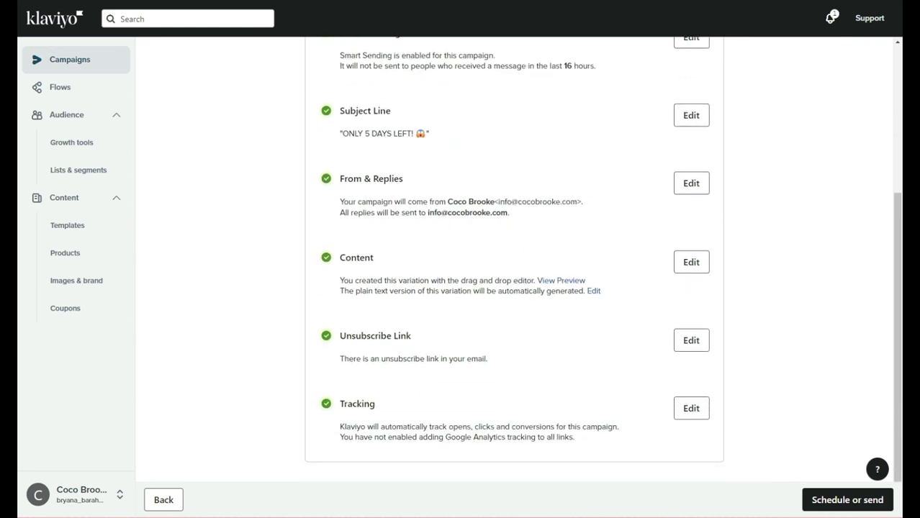
{"action": "left_click", "coordinate": [847, 500]}
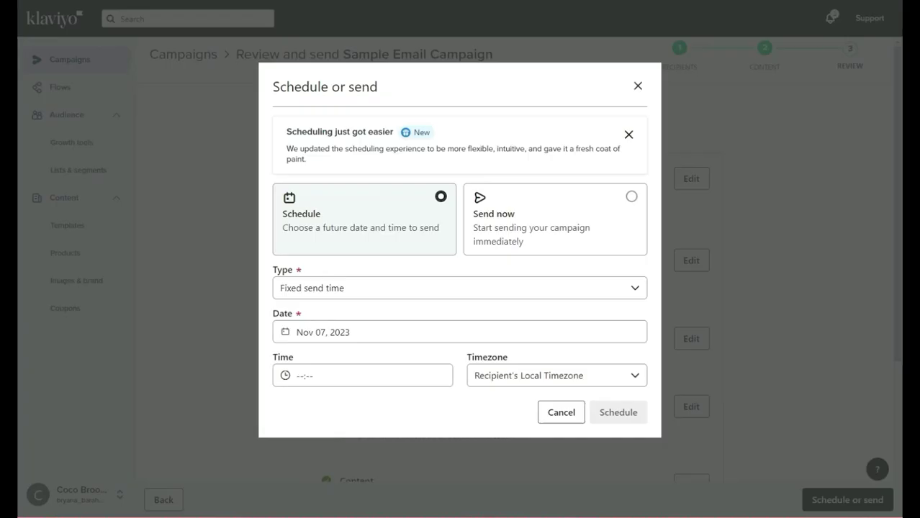
{"action": "left_click", "coordinate": [554, 219]}
{"action": "left_click", "coordinate": [364, 219]}
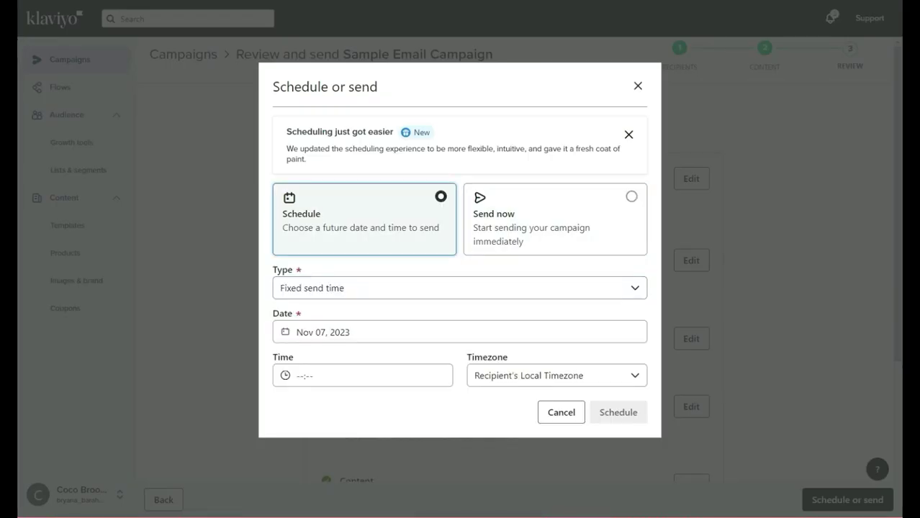
{"action": "left_click", "coordinate": [460, 332]}
{"action": "left_click", "coordinate": [388, 222]}
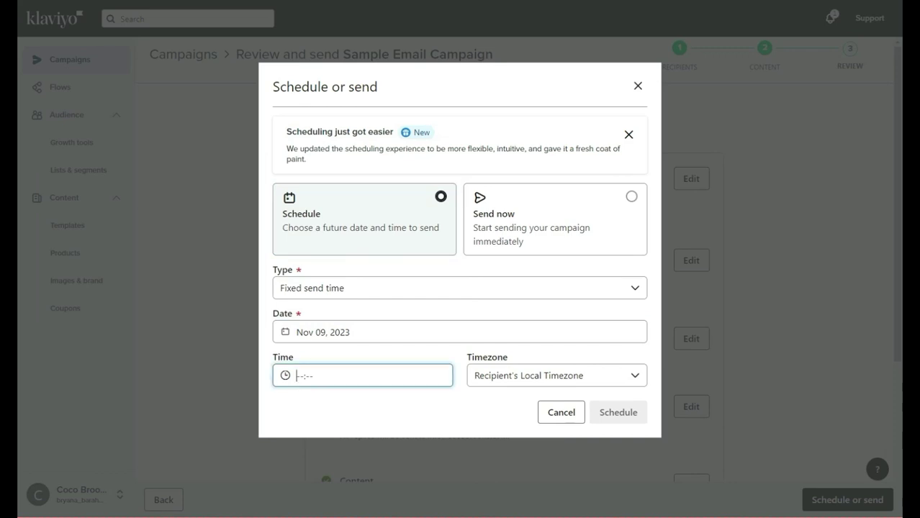
{"action": "left_click", "coordinate": [363, 376]}
{"action": "left_click", "coordinate": [303, 401]}
{"action": "left_click", "coordinate": [619, 412]}
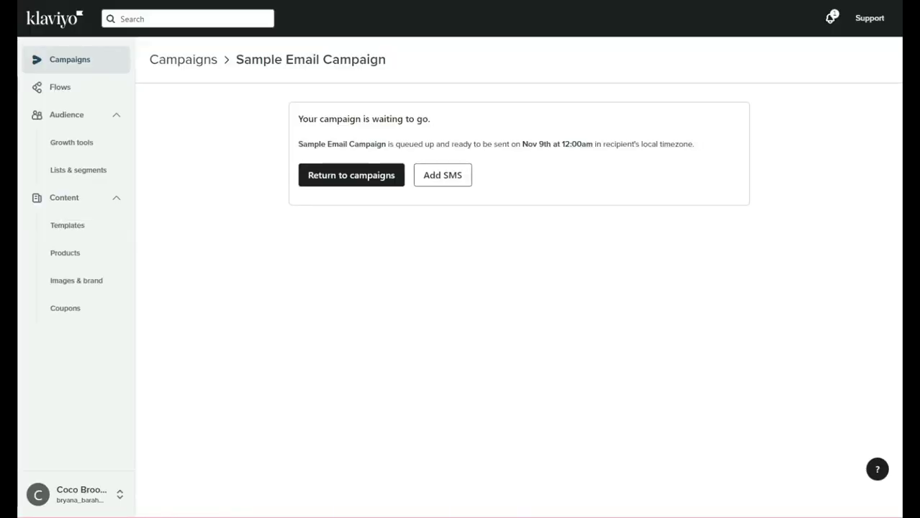